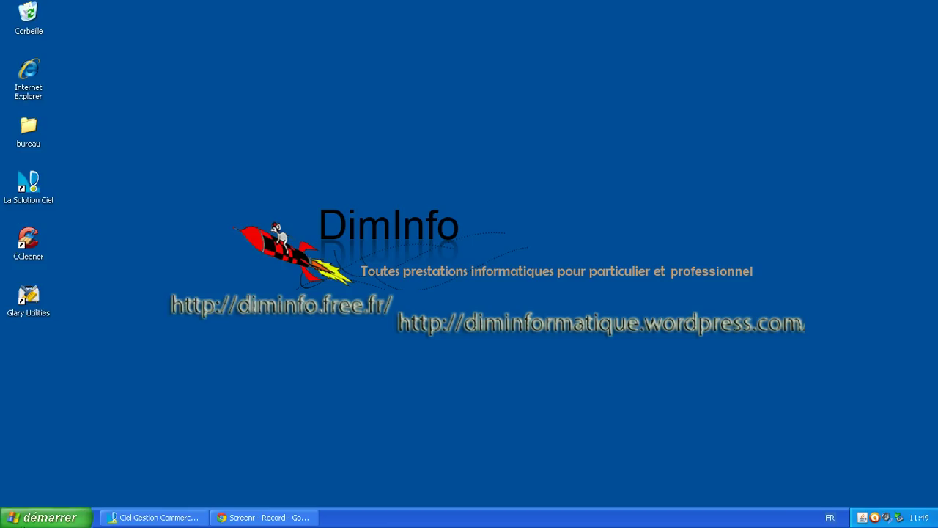
Step: Launch Google Chrome from the Windows XP démarrer menu
click(44, 517)
click(110, 193)
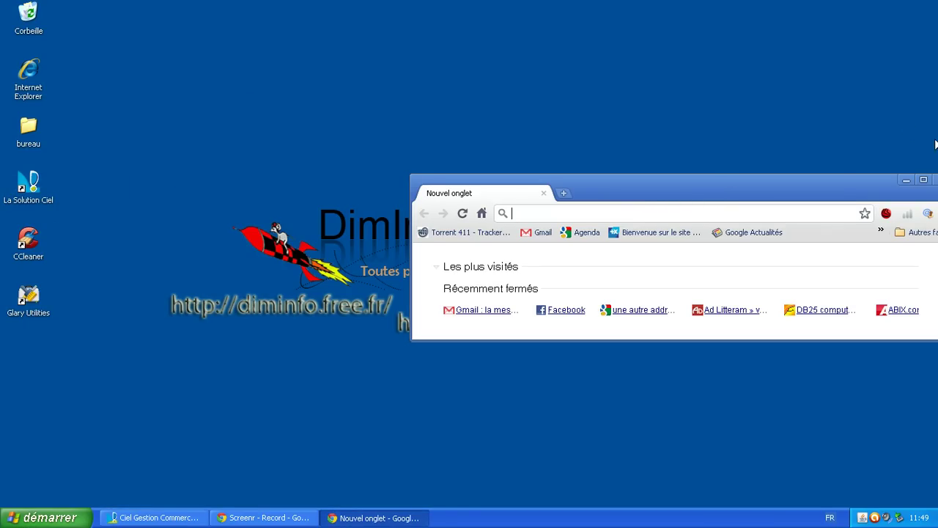
Step: Maximize Chrome, search Google for gmail and open Gmail's 'Créer un compte' sign-up form
click(924, 179)
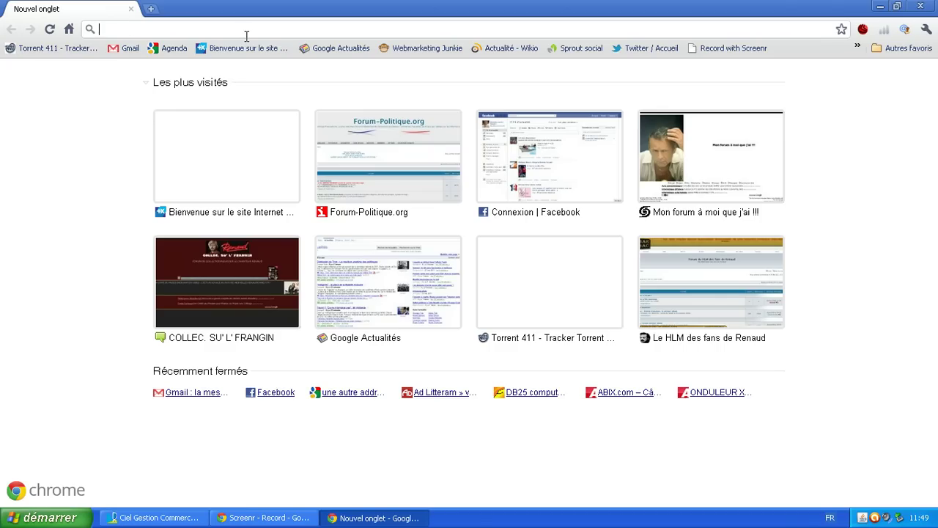
text(g)
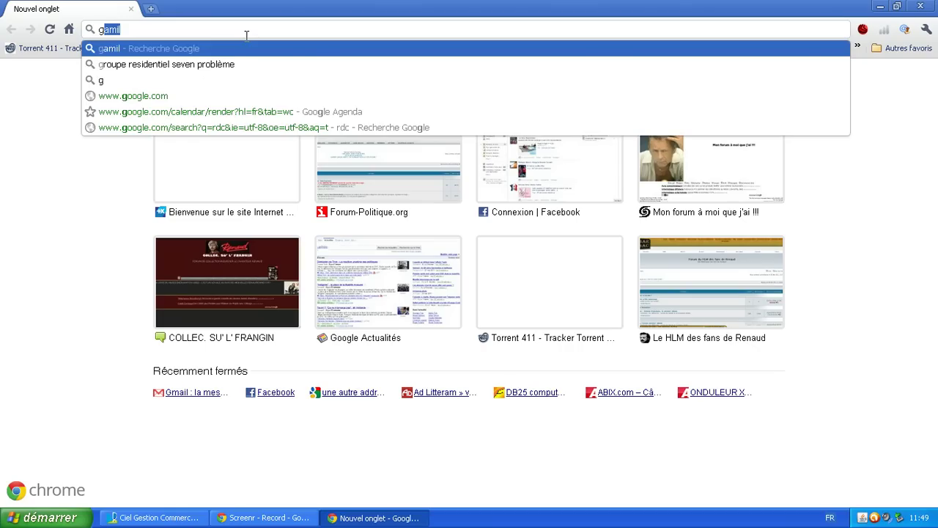
text(mail)
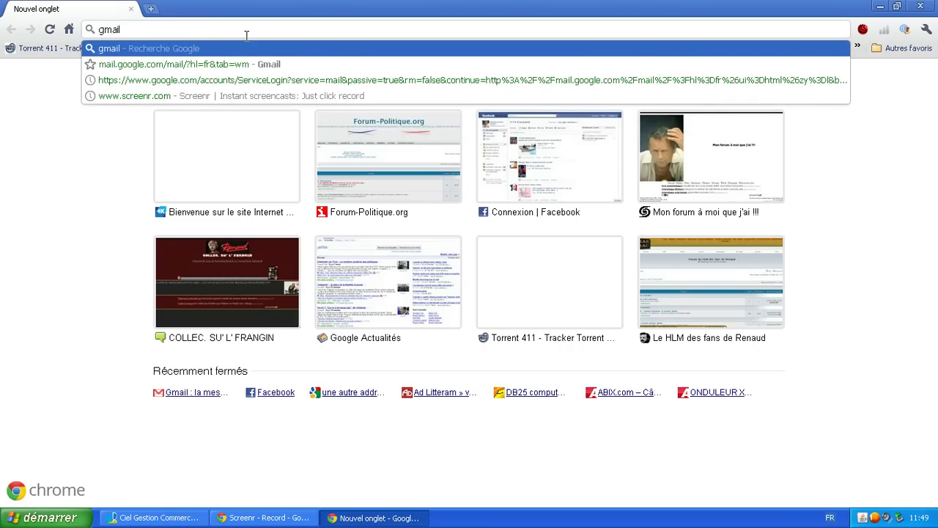
key(Return)
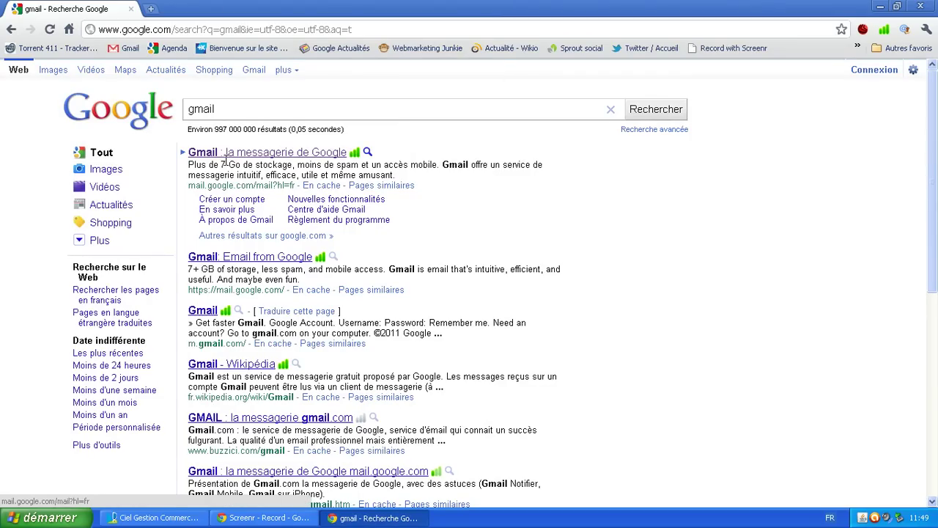
click(282, 157)
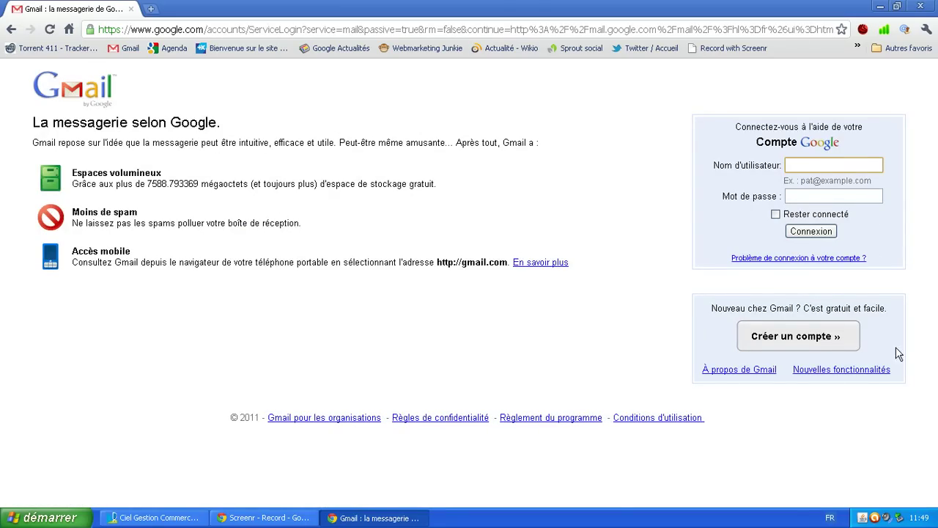
click(806, 338)
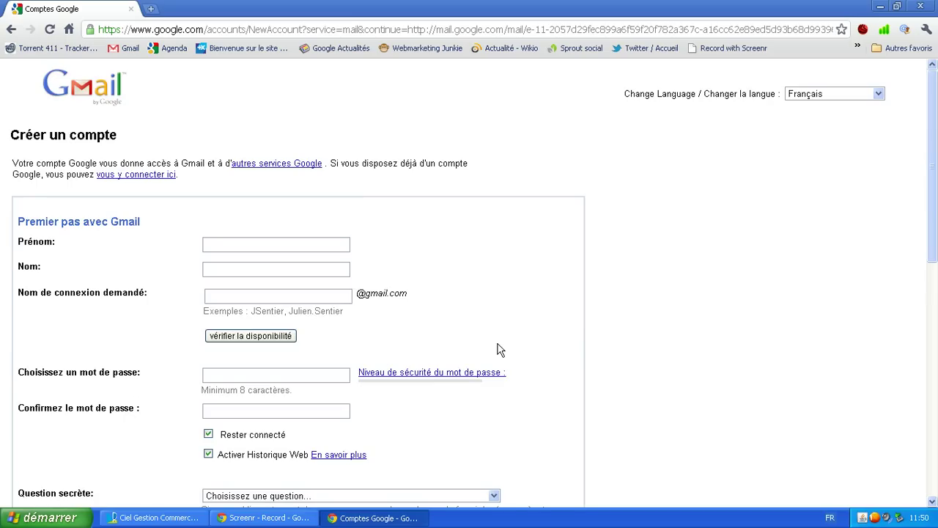
Step: Fill in the Prénom and Nom fields of the sign-up form
scroll(147, 159, down, 6)
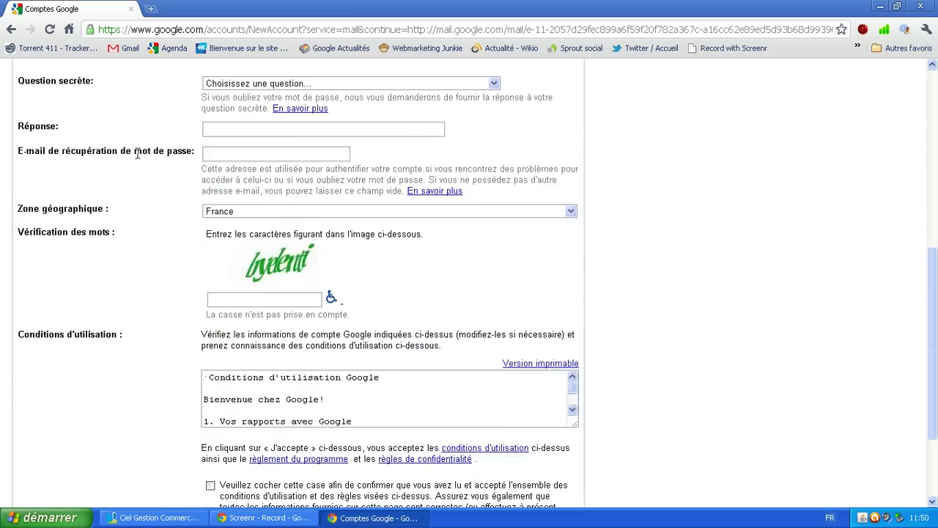
scroll(141, 155, up, 6)
click(236, 244)
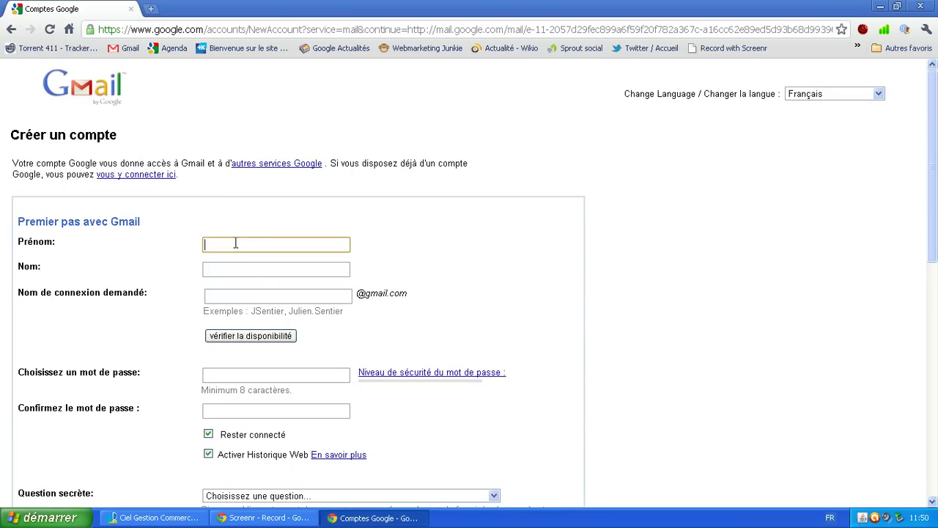
text(d)
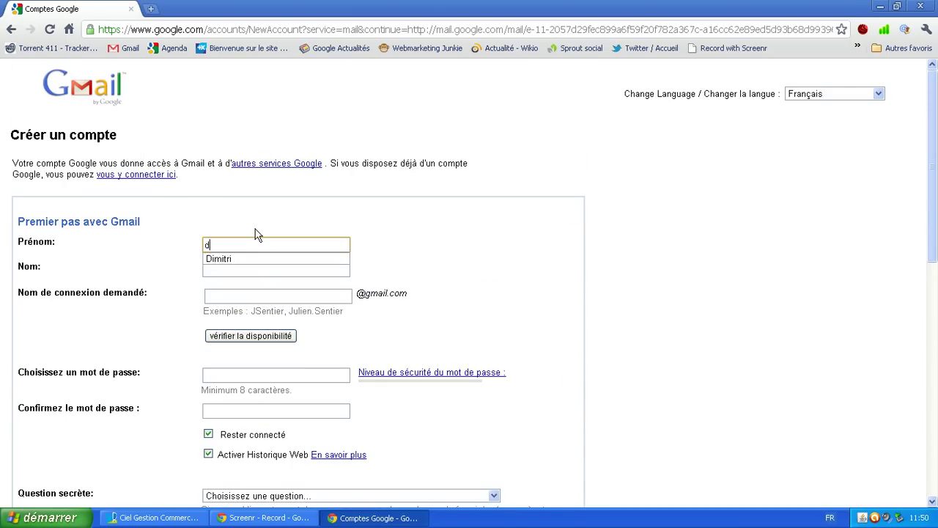
text(iminfo)
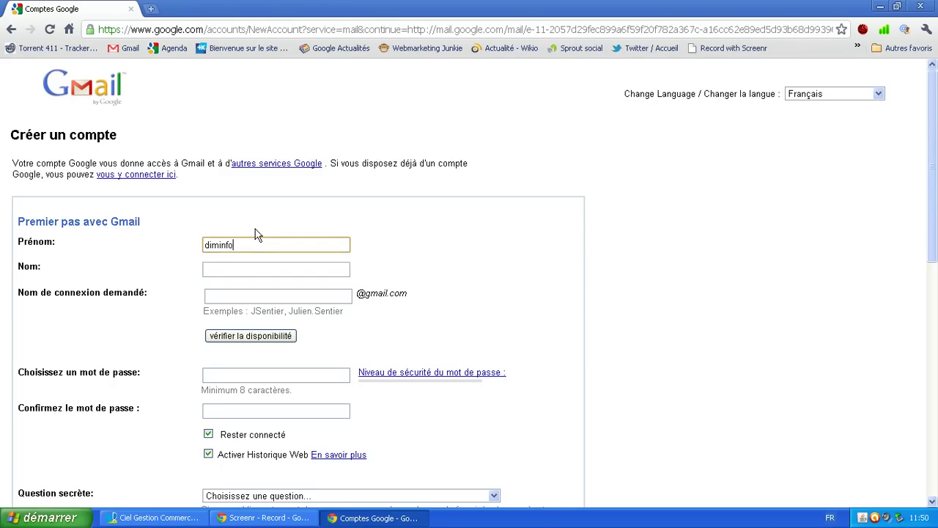
key(Tab)
text(di)
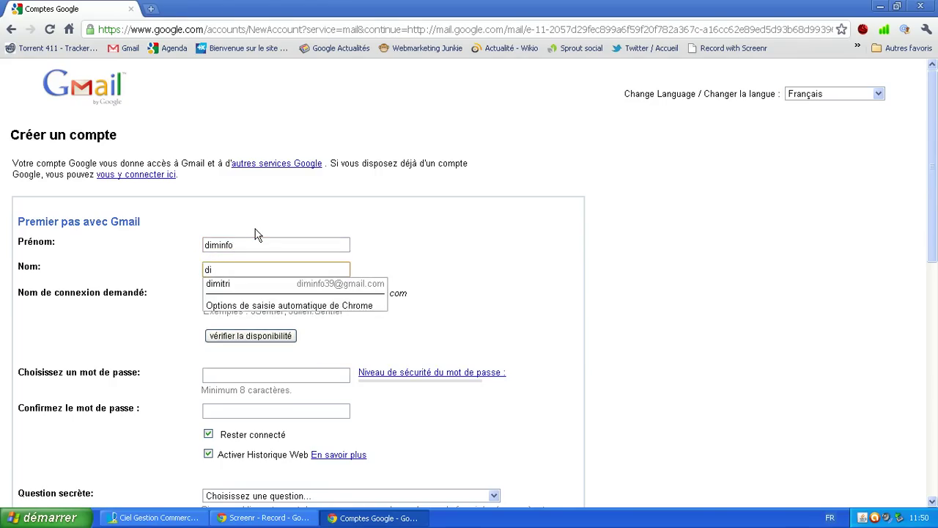
text(minfo)
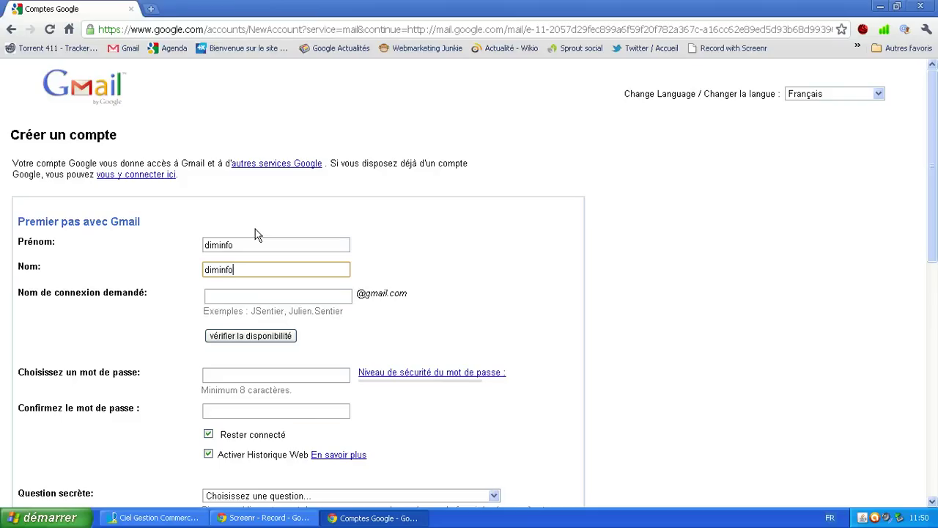
Step: Start typing the requested login name in the login field
click(247, 296)
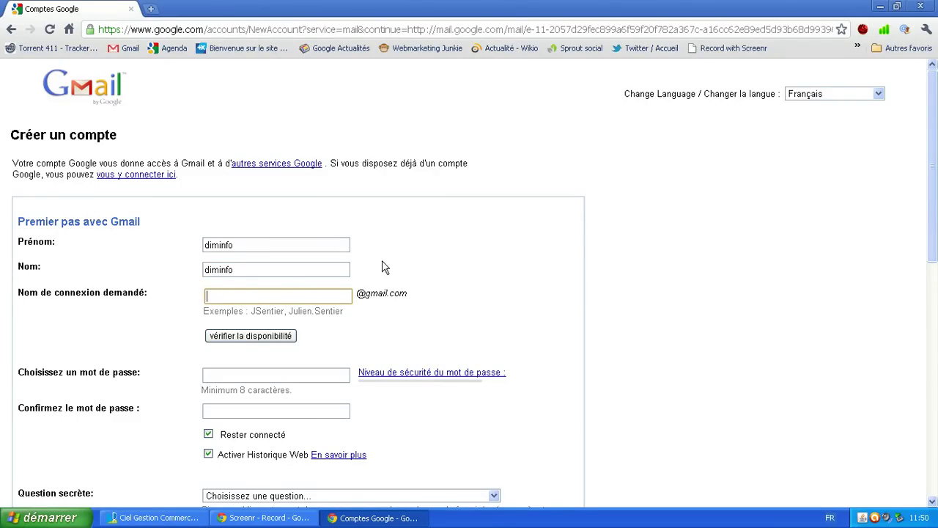
click(258, 299)
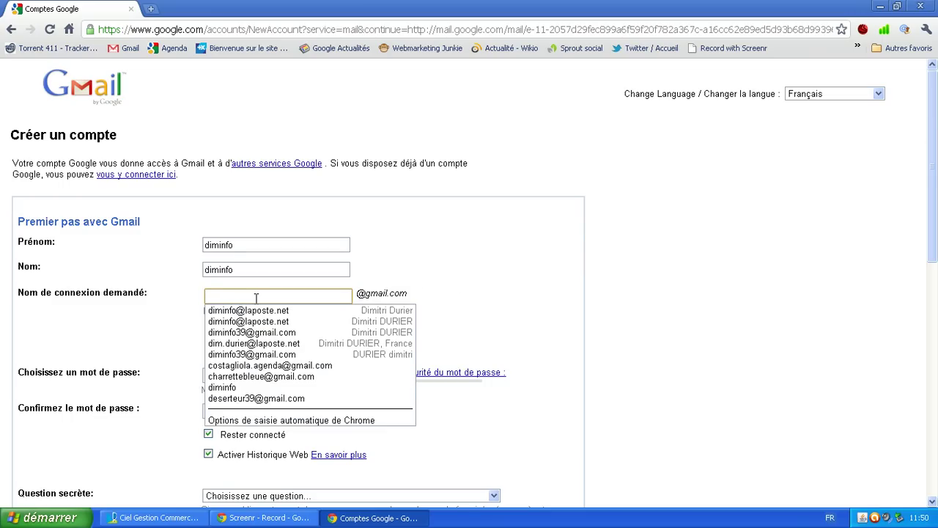
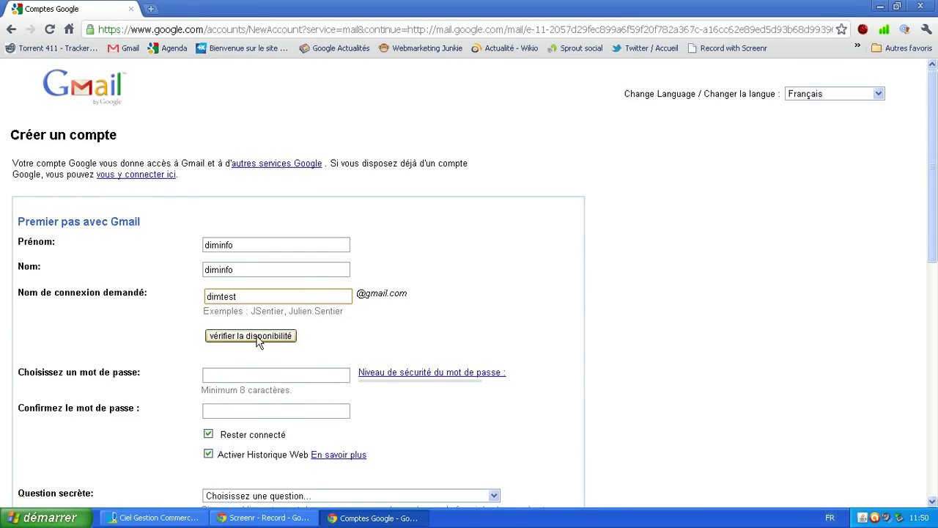
Step: Check login availability, appending 39 to the rejected name until it is available
click(257, 337)
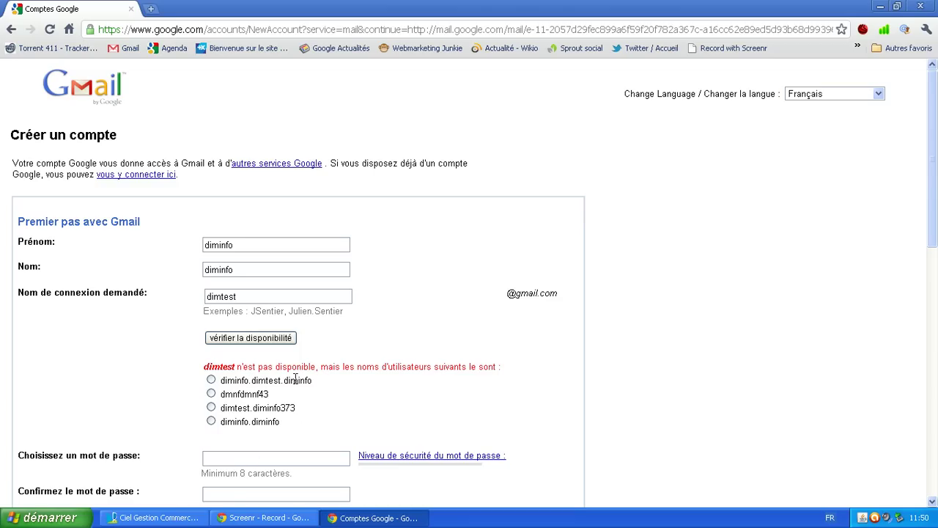
click(254, 298)
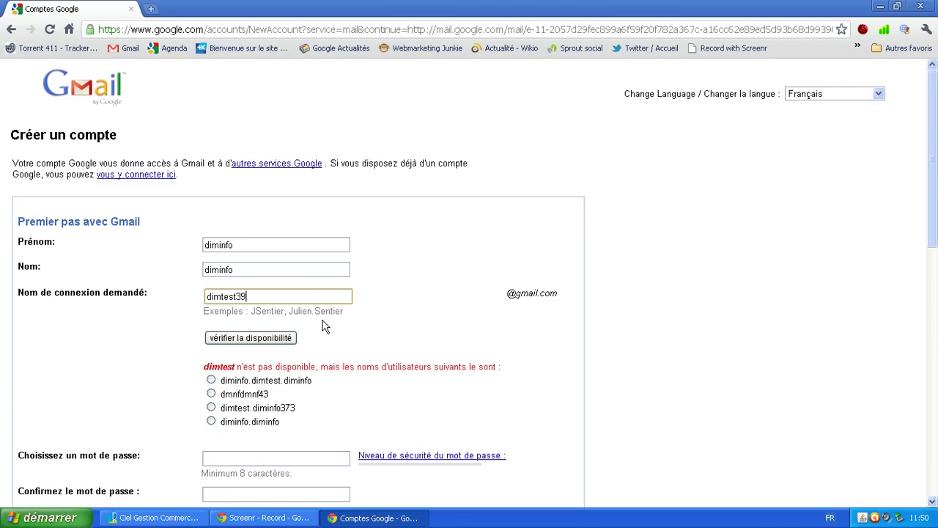
click(229, 341)
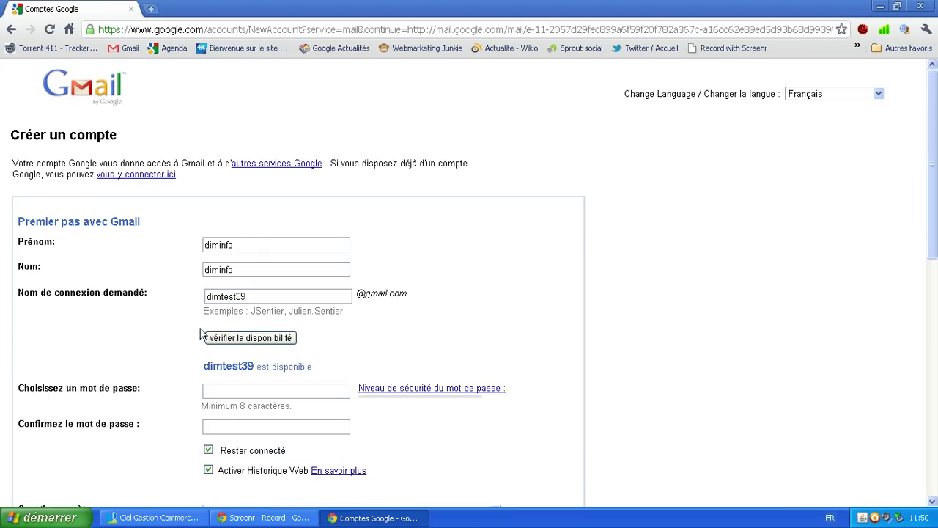
Step: Enter the account password and retype it in 'Confirmez le mot de passe'
click(214, 392)
text(d)
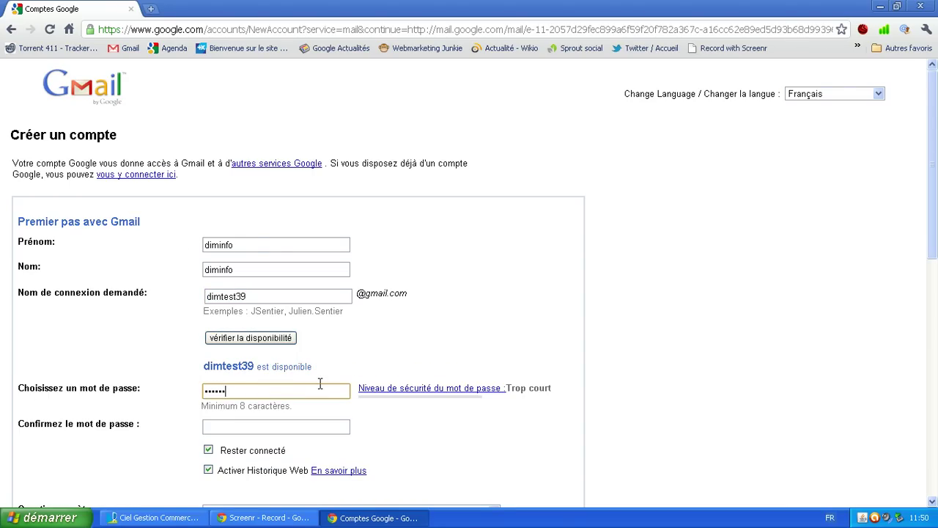
key(BackSpace)
key(BackSpace)
key(BackSpace)
key(BackSpace)
text(d3)
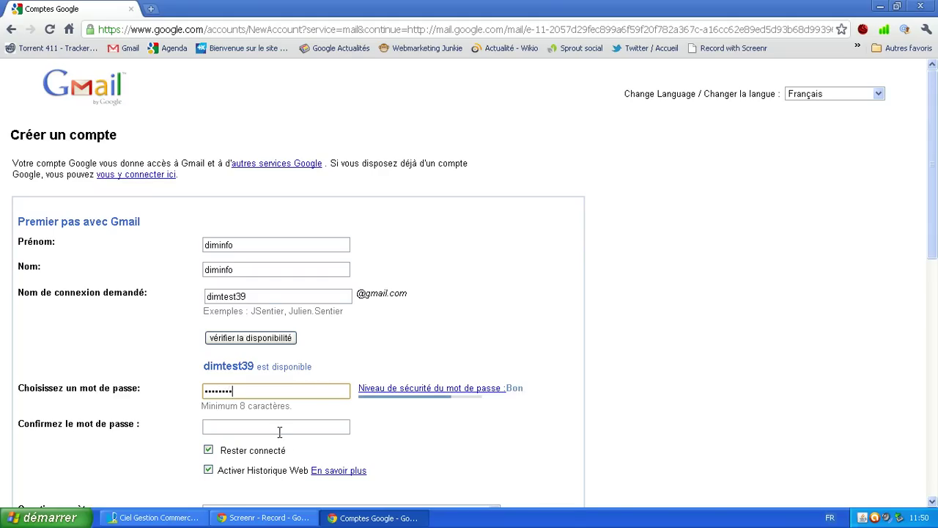
click(278, 429)
text(di)
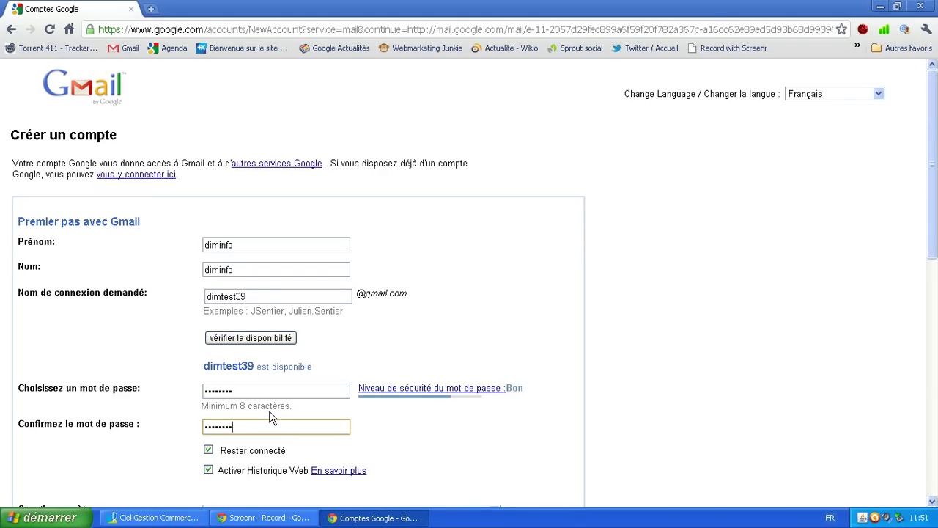
scroll(236, 424, down, 1)
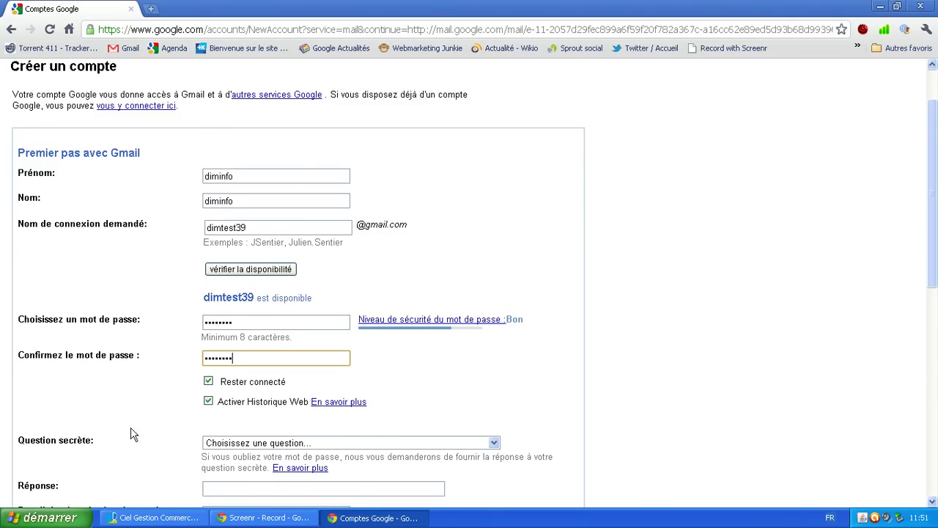
Step: Choose the best childhood friend secret question and type its answer
scroll(95, 428, down, 1)
click(241, 374)
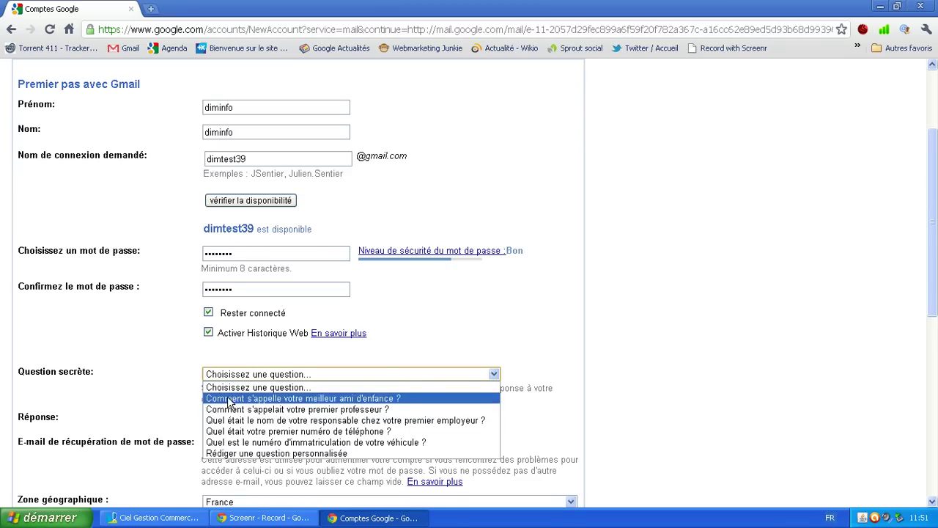
click(230, 399)
click(244, 418)
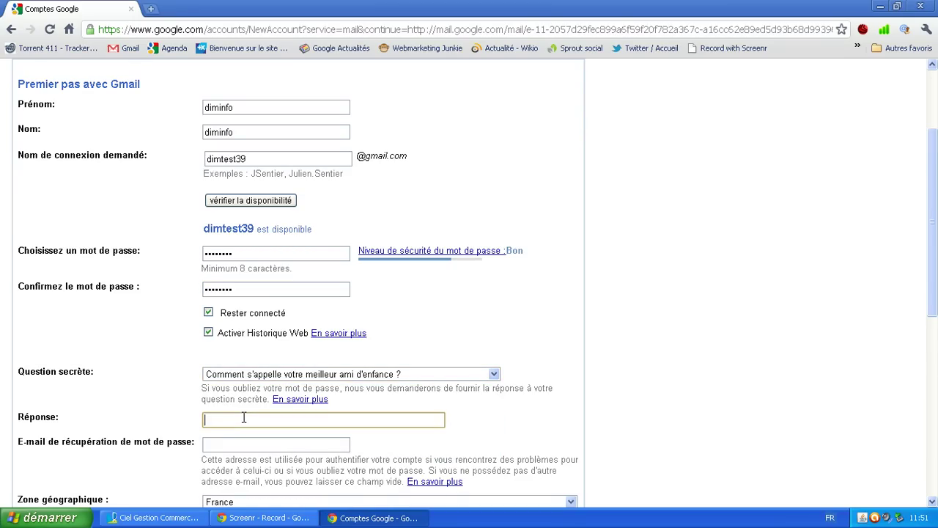
text(xxxxxxxxxxxxxxxxxxxxxx)
Step: Fill in the recovery e-mail field with the saved address from Chrome's autofill
click(240, 443)
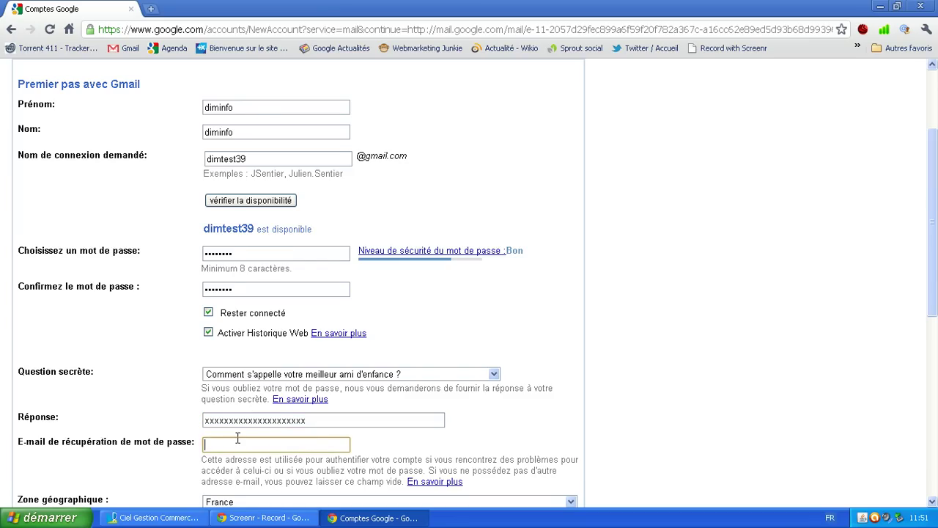
scroll(238, 439, down, 1)
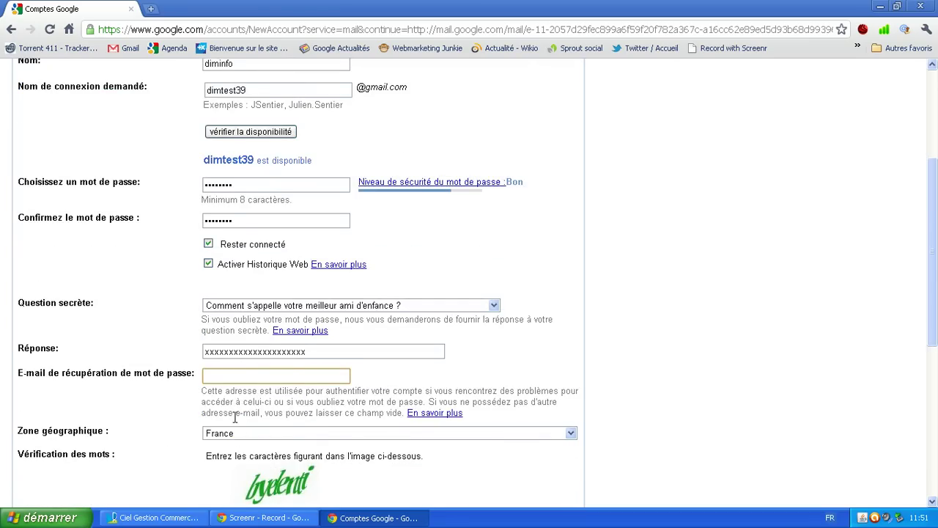
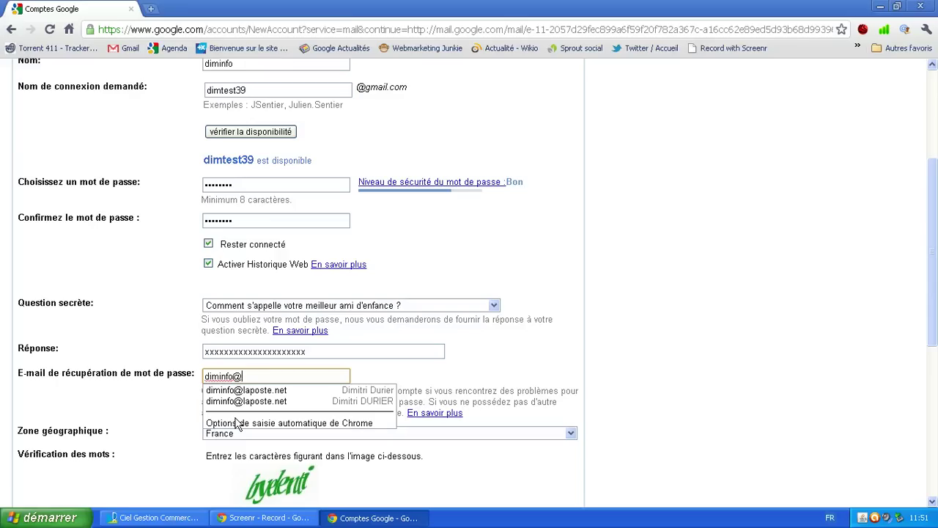
click(333, 376)
click(391, 373)
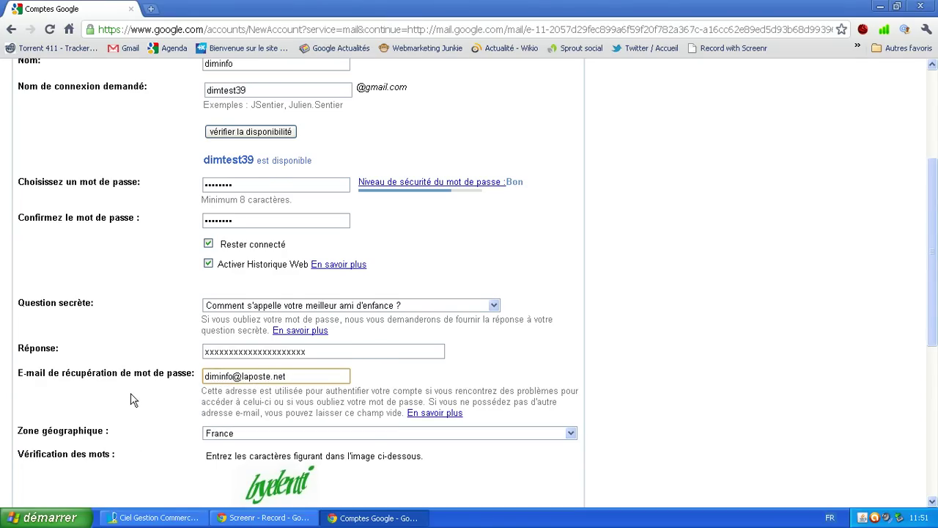
scroll(169, 418, down, 5)
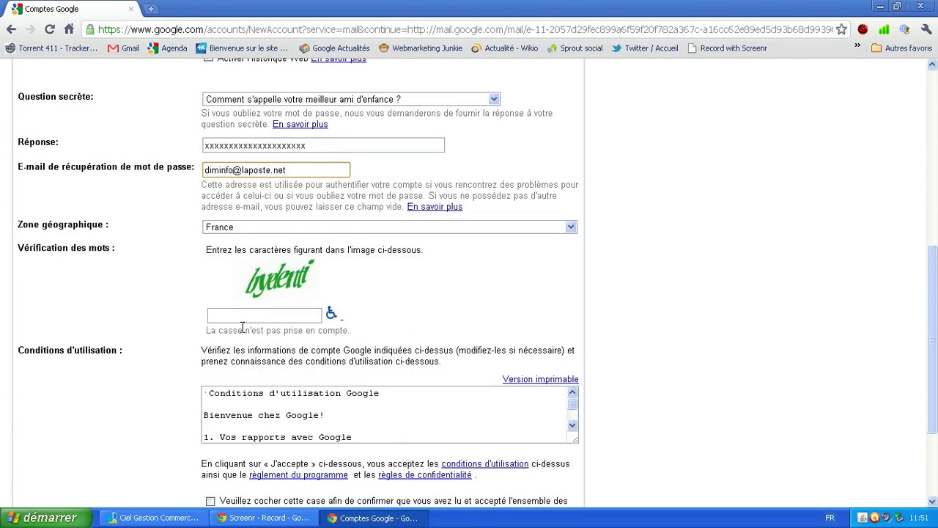
Step: Enter 'byelenti' as the word verification characters
click(246, 327)
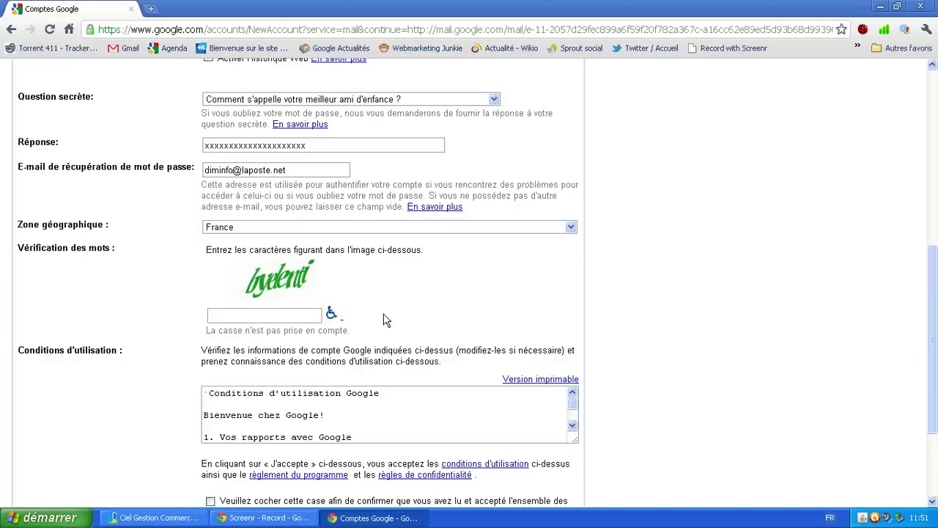
click(260, 316)
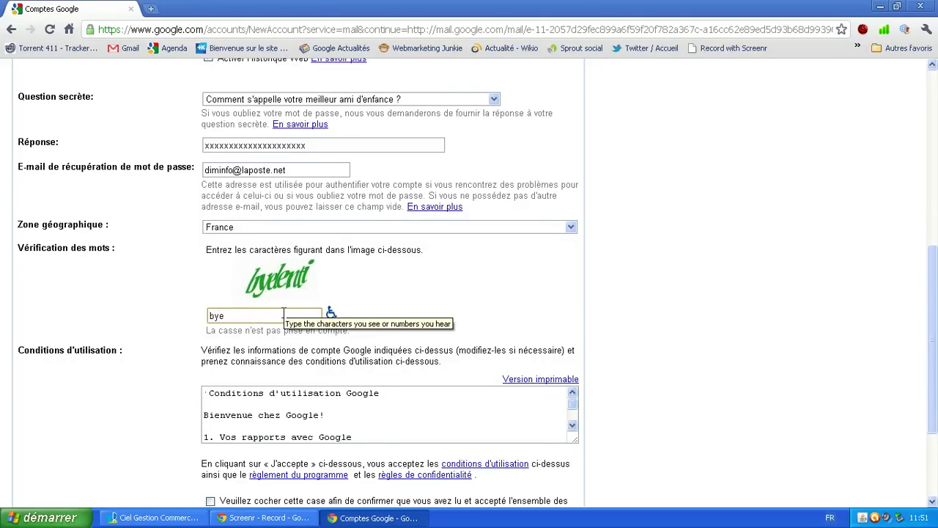
text(byelenti)
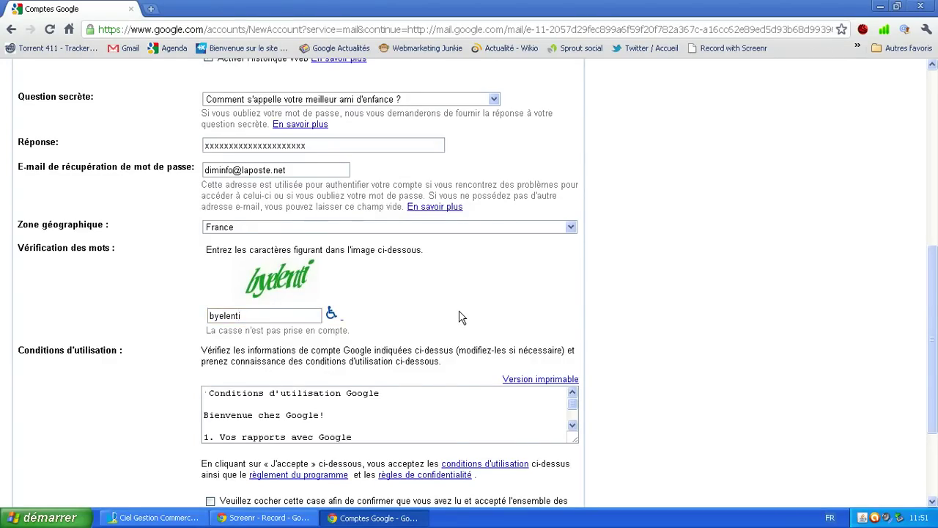
scroll(365, 328, down, 3)
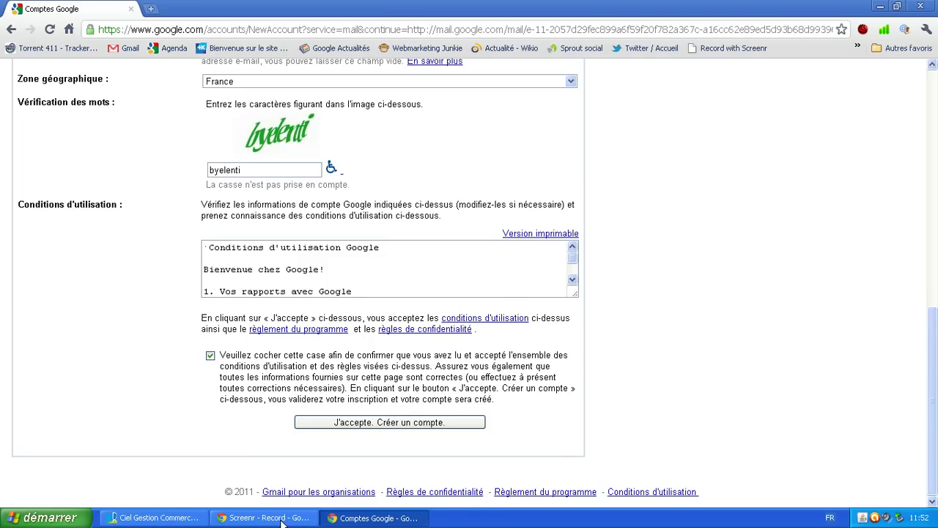
Step: Submit the form with 'J'accepte. Créer un compte.' to create the account
click(400, 432)
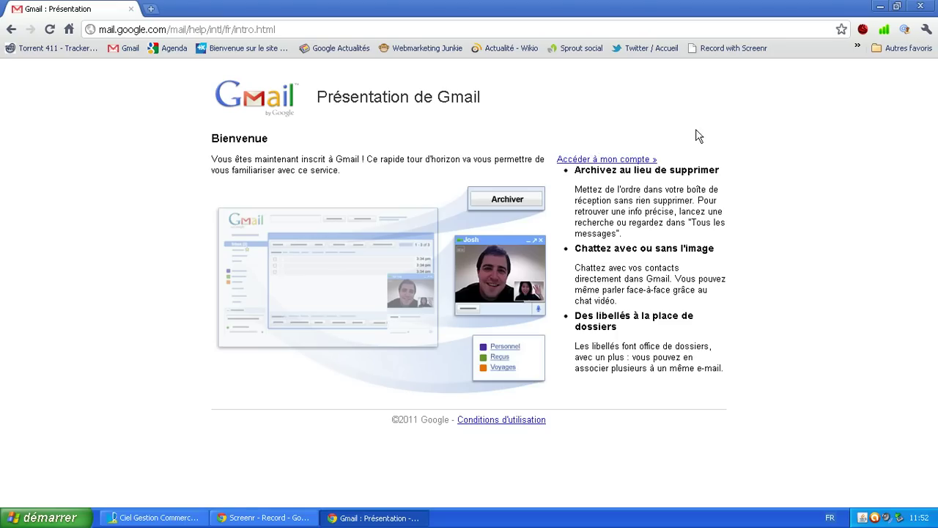
Step: Go to the new inbox and close the 'Nouveau ! Marqueurs d'importance' popup
click(610, 161)
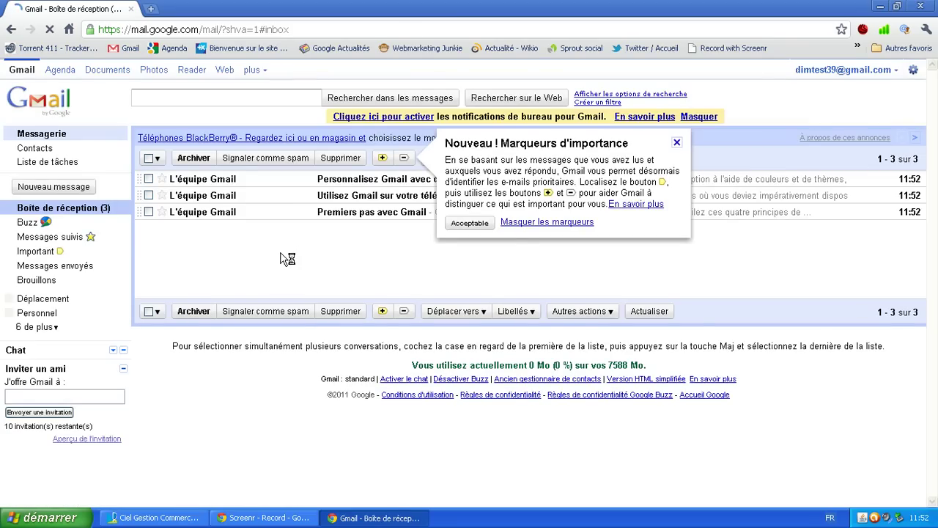
click(678, 144)
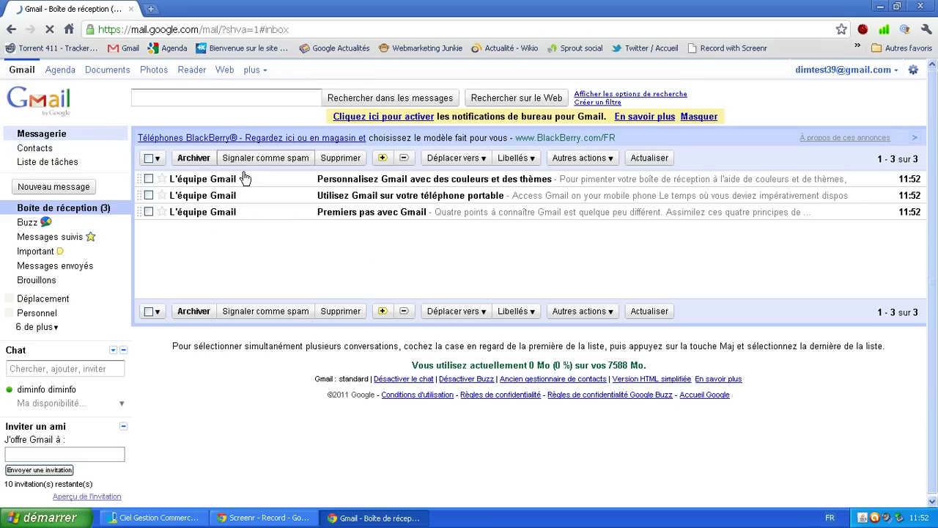
scroll(190, 245, down, 1)
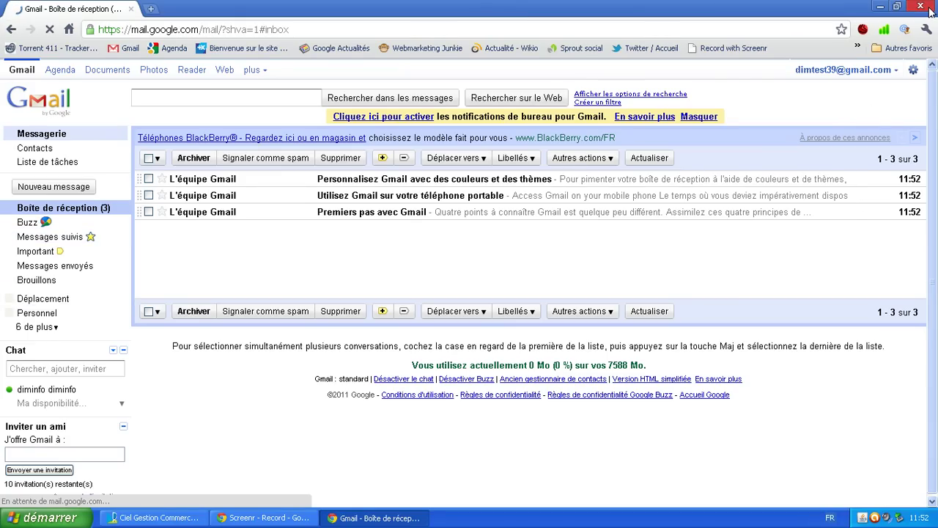
Step: Close the Gmail window and relaunch Google Chrome from the démarrer menu
click(929, 11)
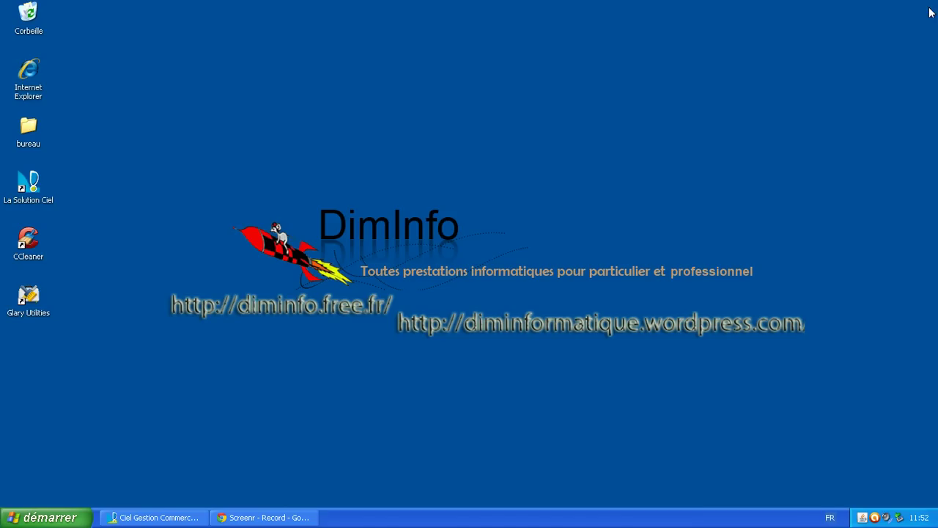
click(45, 517)
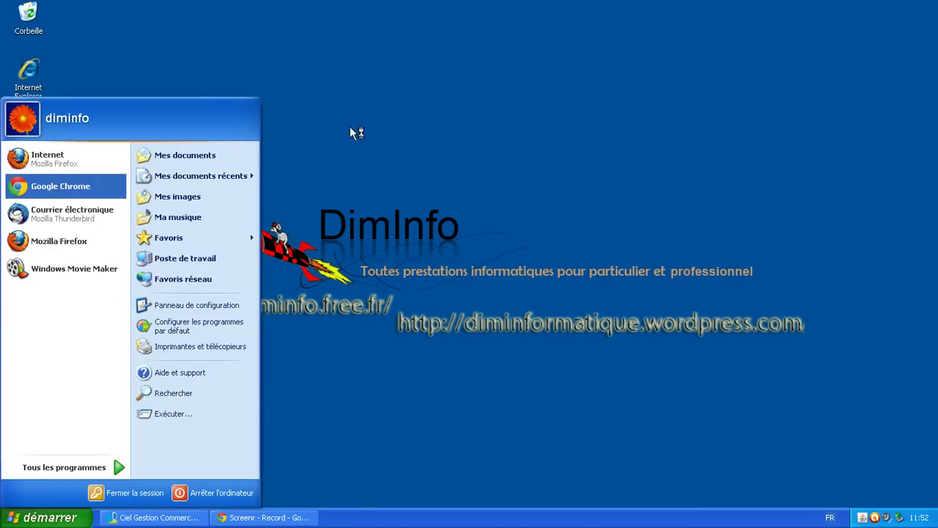
click(909, 181)
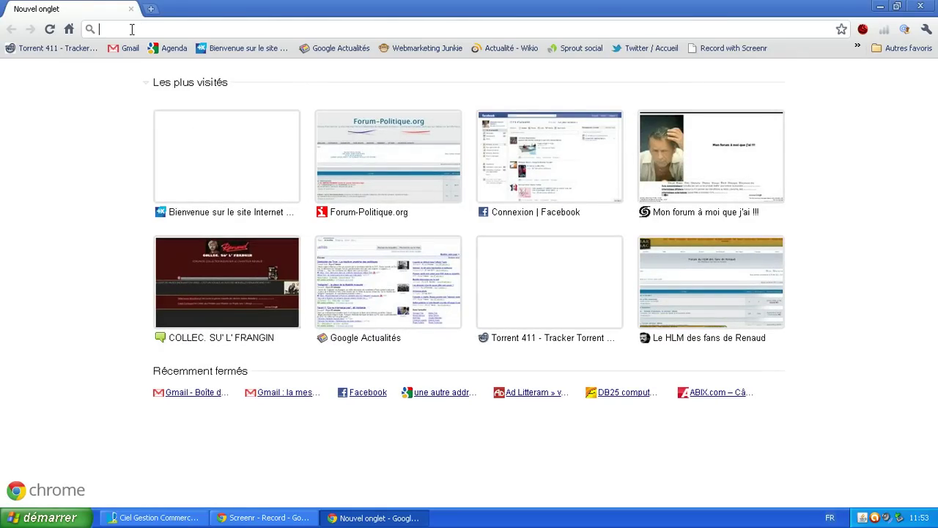
Step: Search gmail again, open the Gmail result and bring up the signed-in account's options
text(gmail)
key(Return)
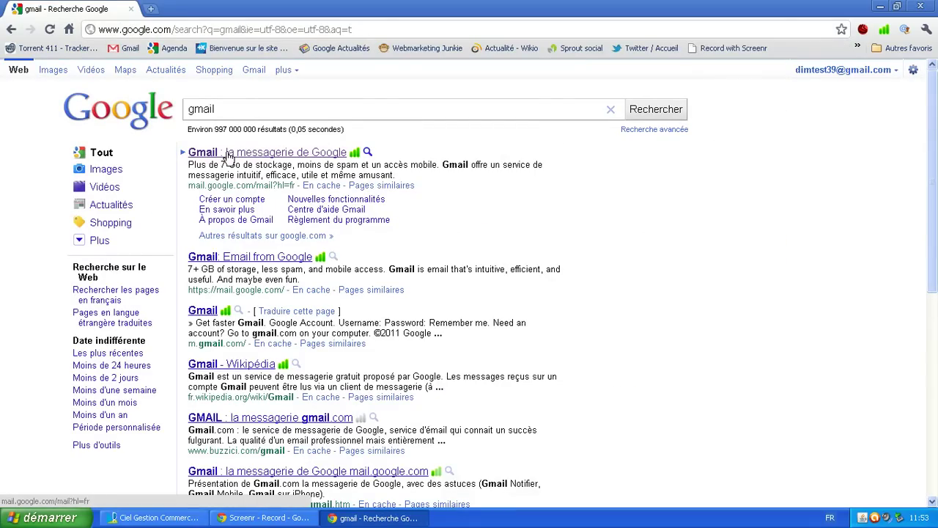
click(229, 154)
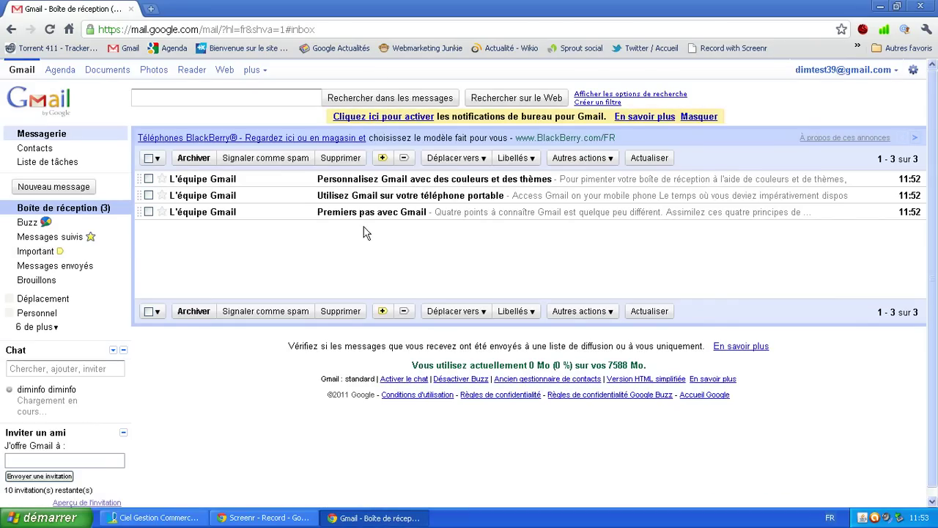
click(868, 71)
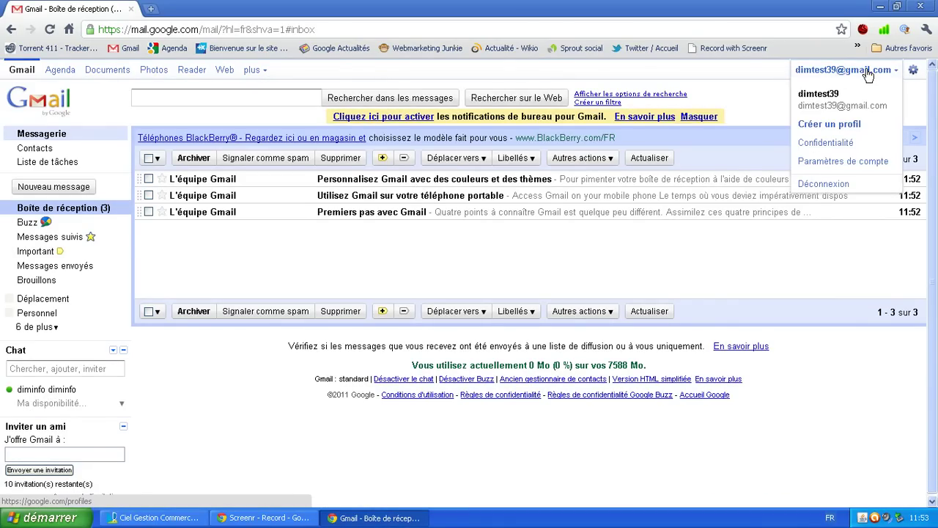
Step: Sign out via Déconnexion, then log back in with the new account's username and password
click(824, 184)
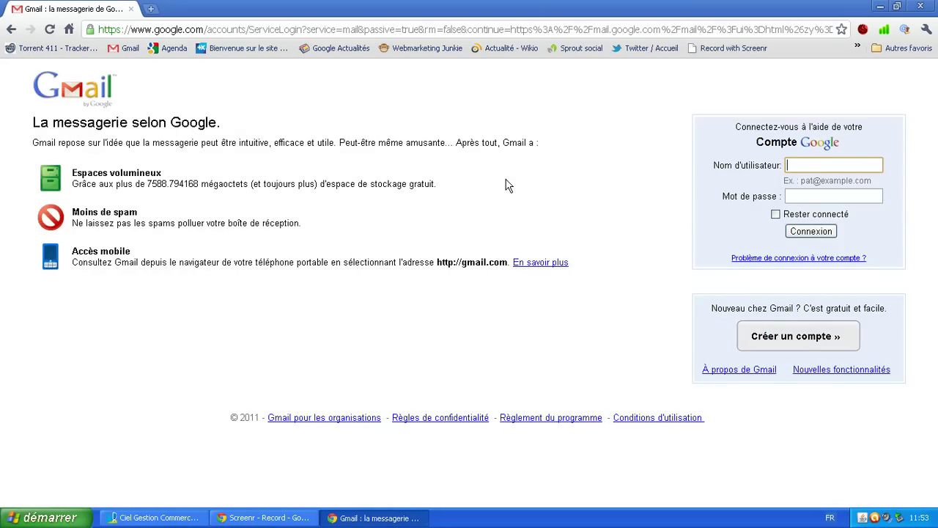
click(807, 168)
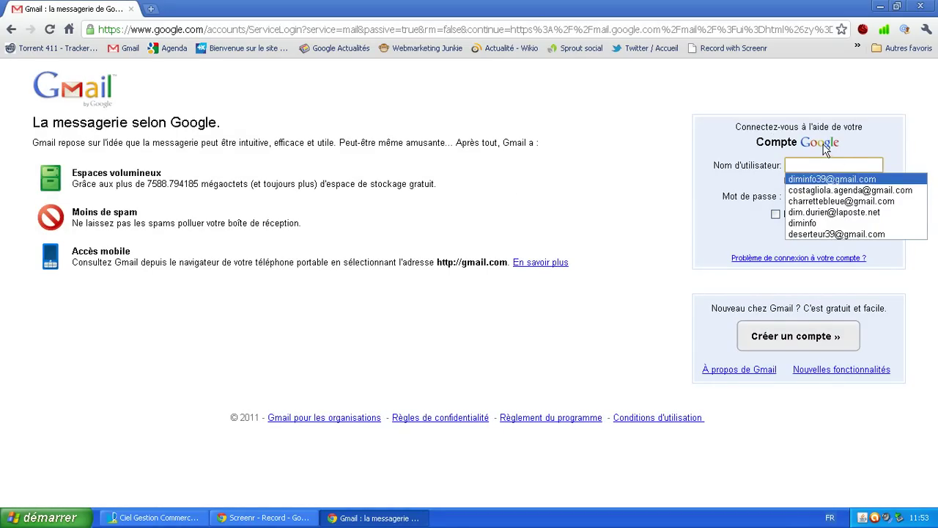
click(662, 135)
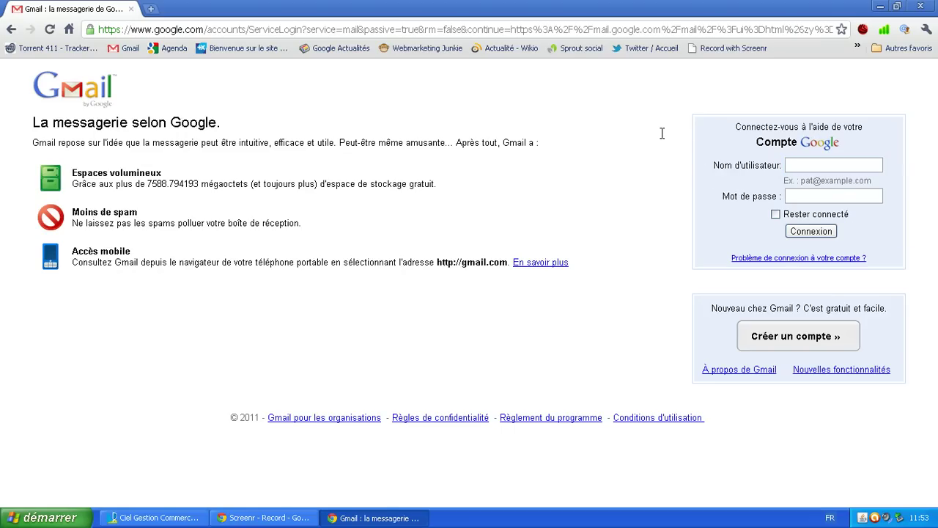
click(809, 161)
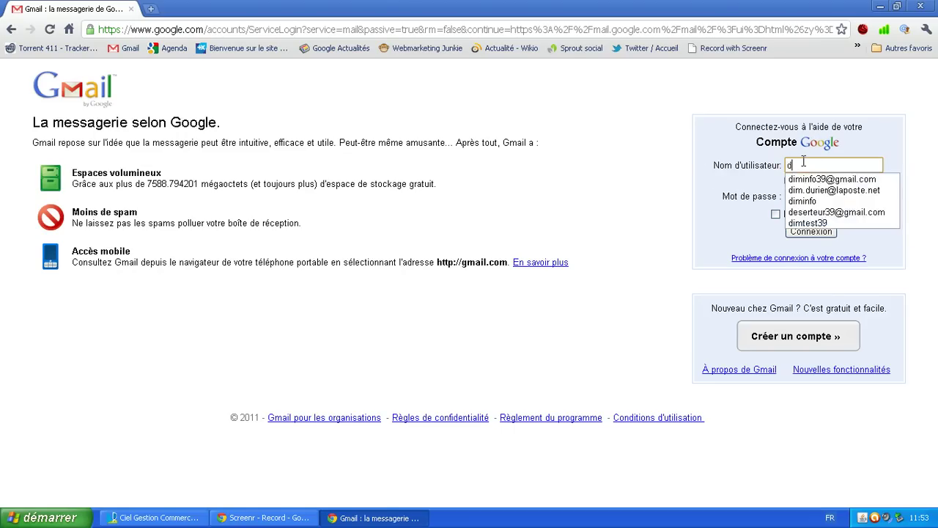
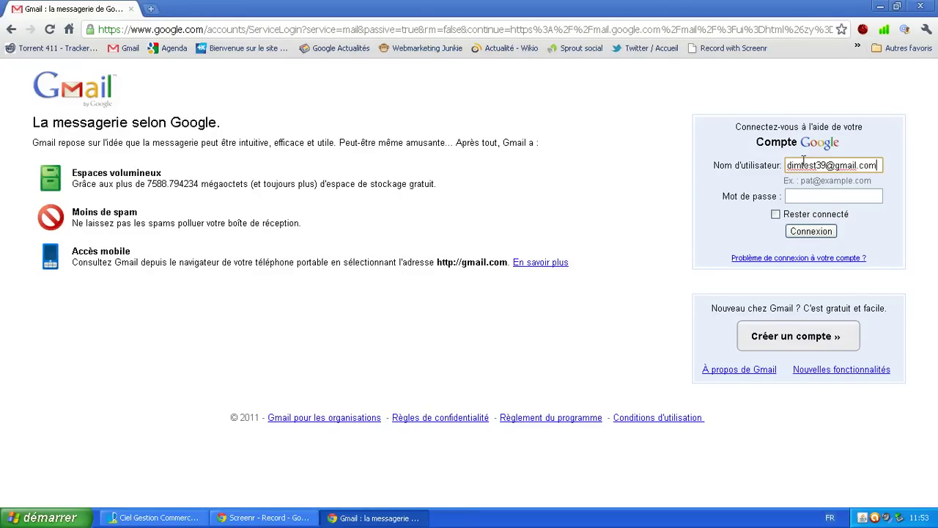
key(Tab)
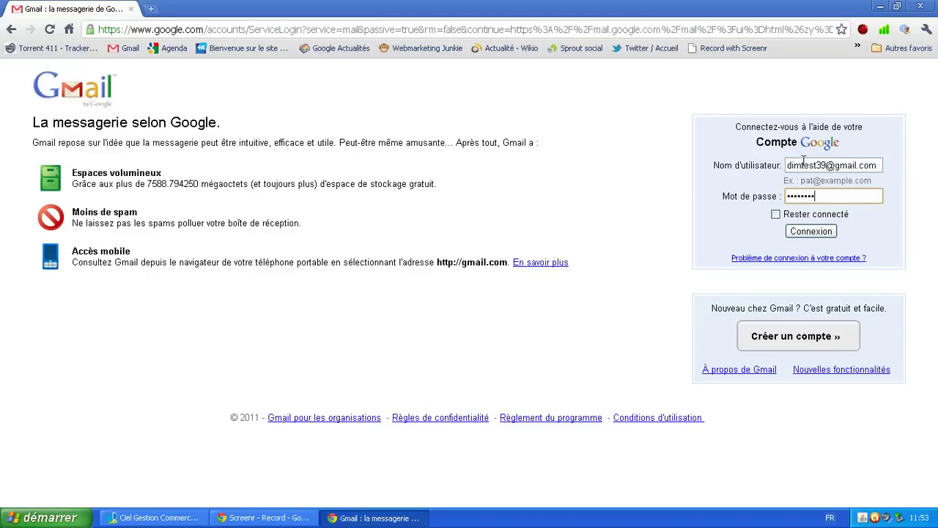
click(798, 234)
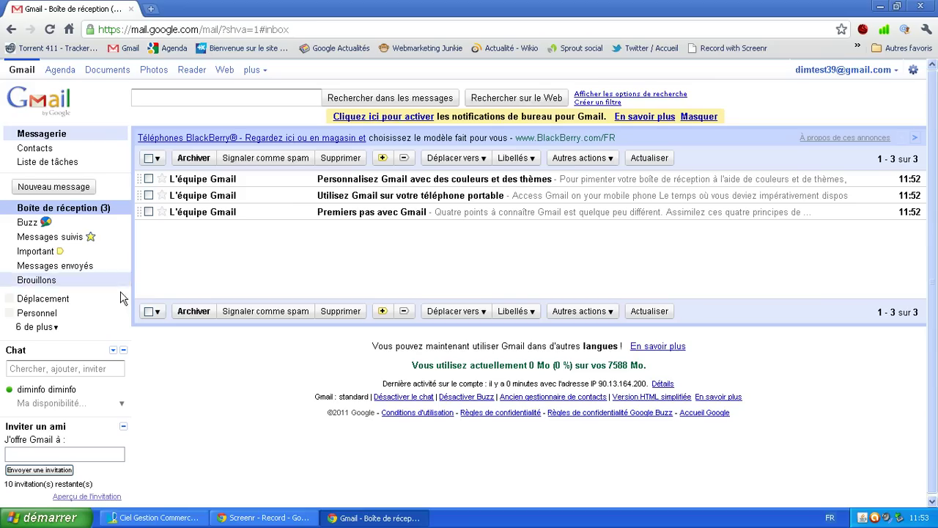
Step: Close the Chrome window once the Gmail inbox has loaded
click(925, 9)
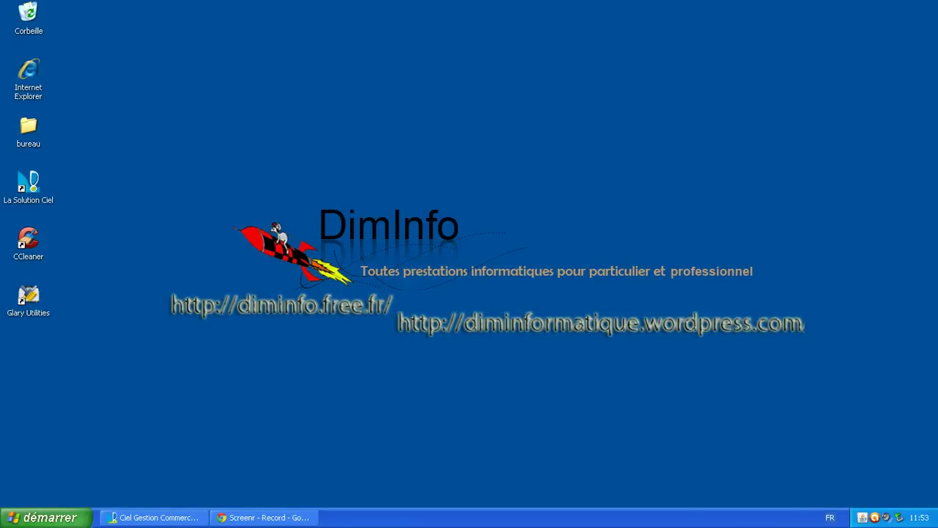